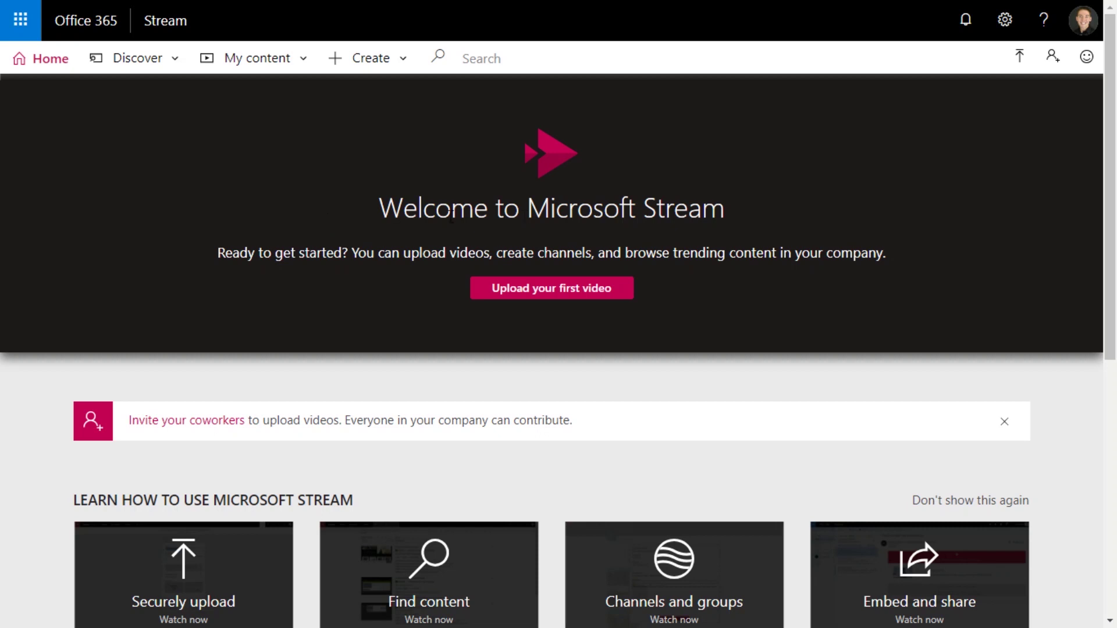
- In Live events admin settings, add the searched user as unrestricted live event creator and save
click(1006, 22)
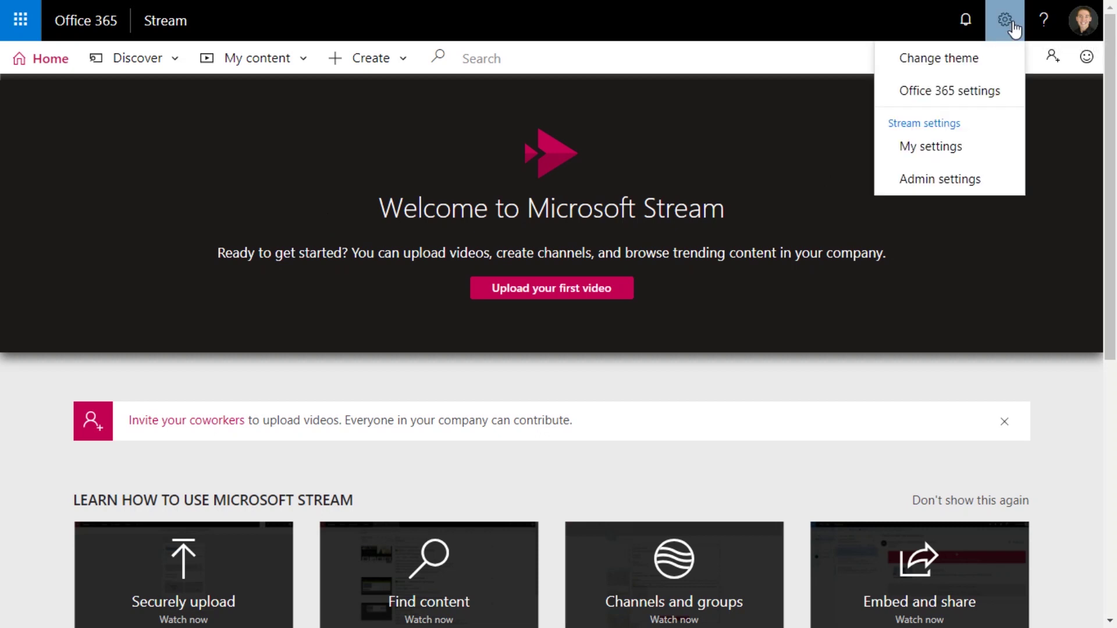
click(943, 183)
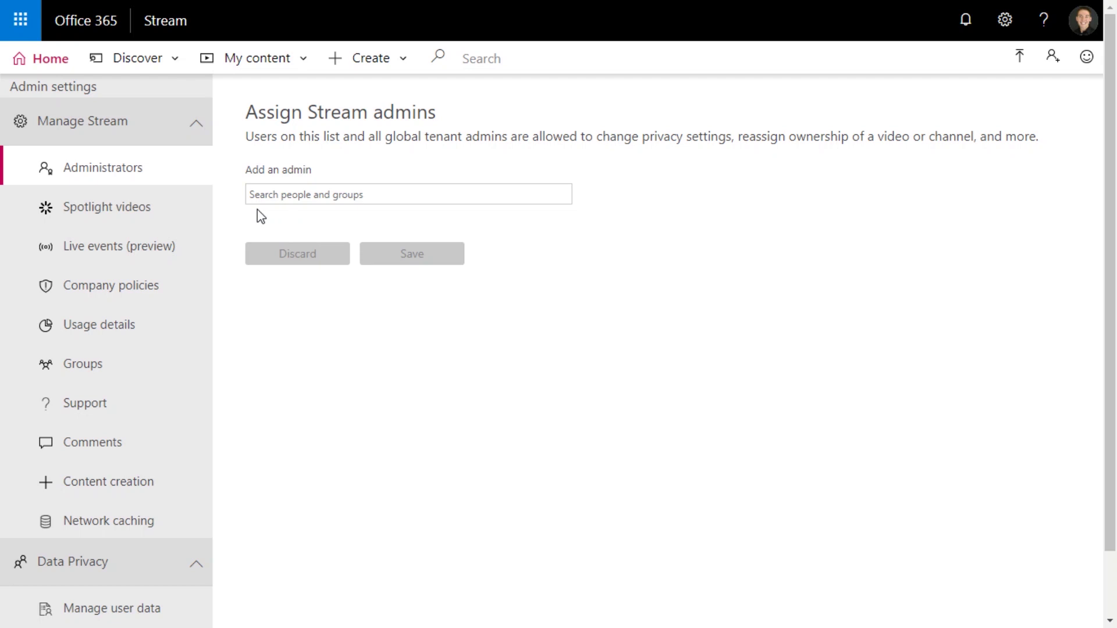
click(95, 250)
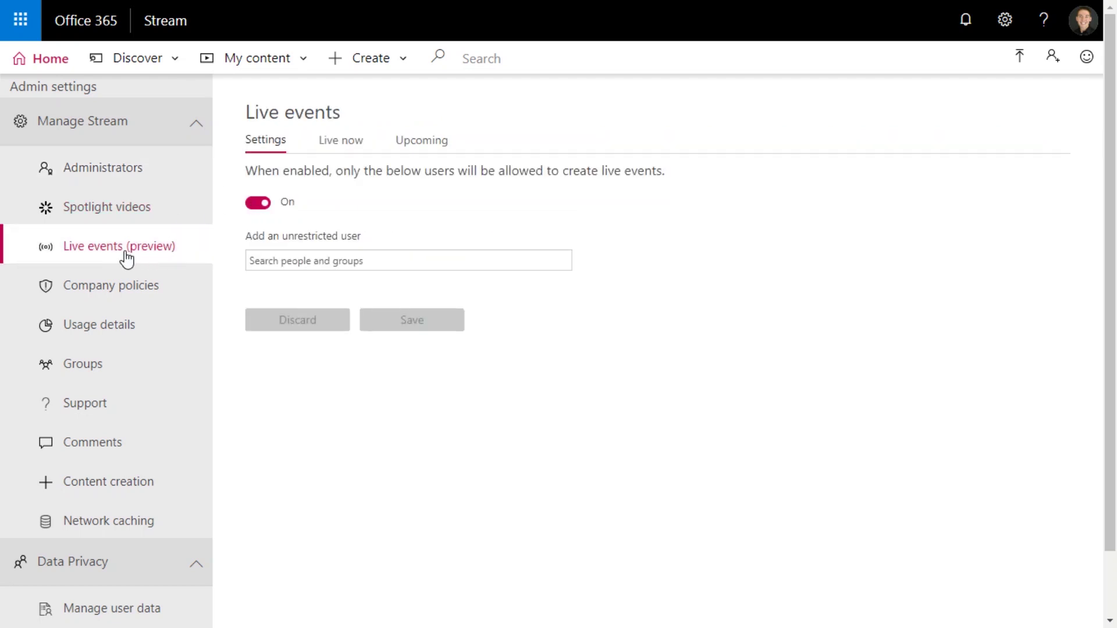
click(310, 260)
text(nate c)
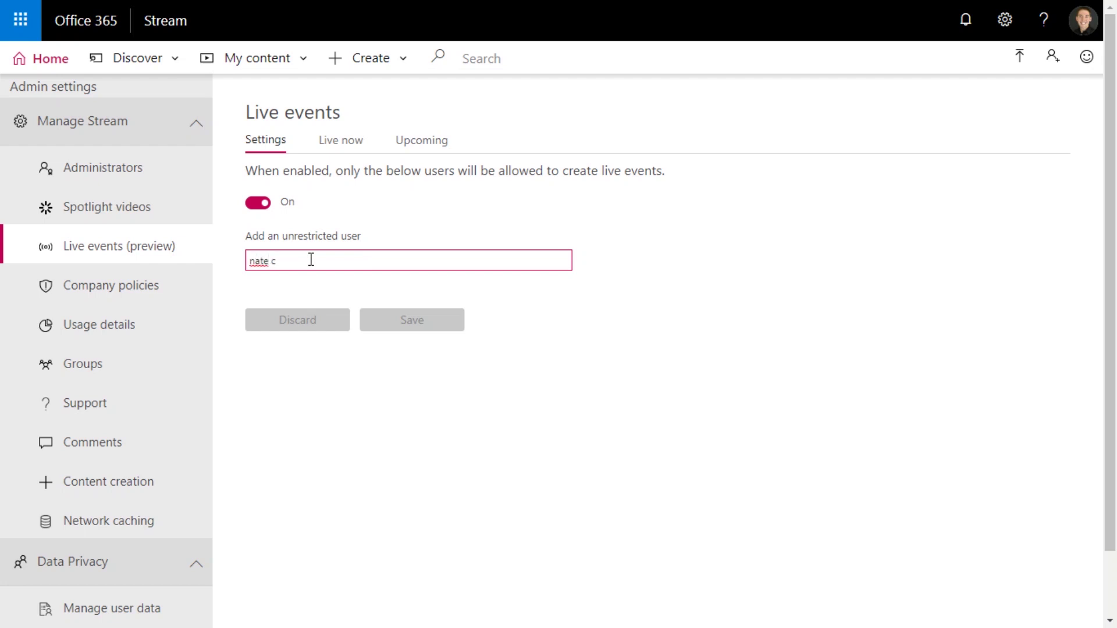
click(337, 284)
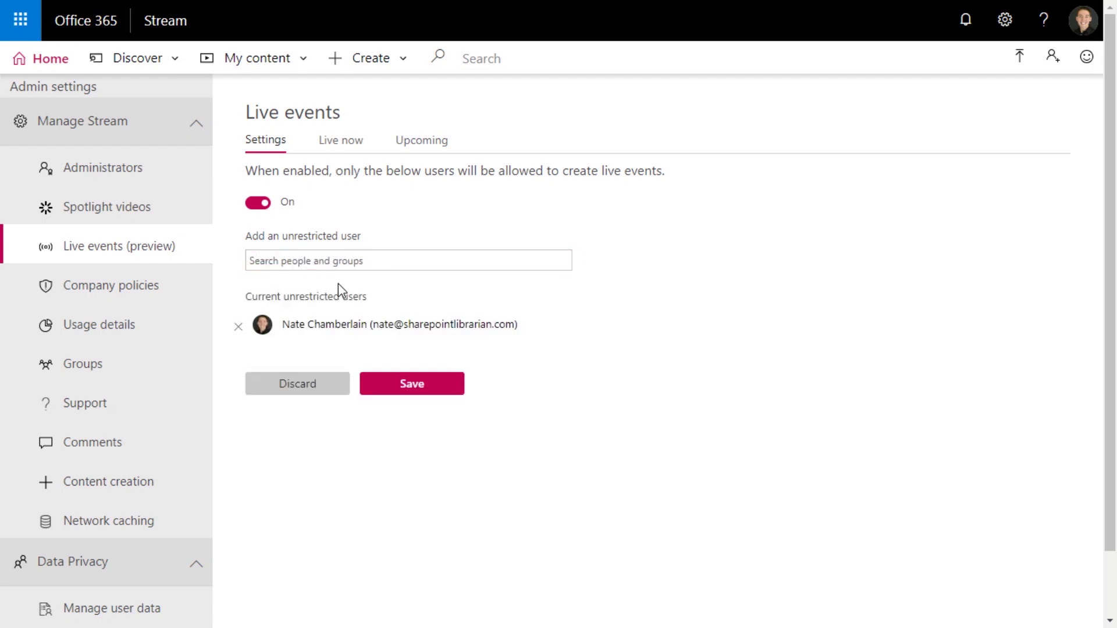
click(429, 386)
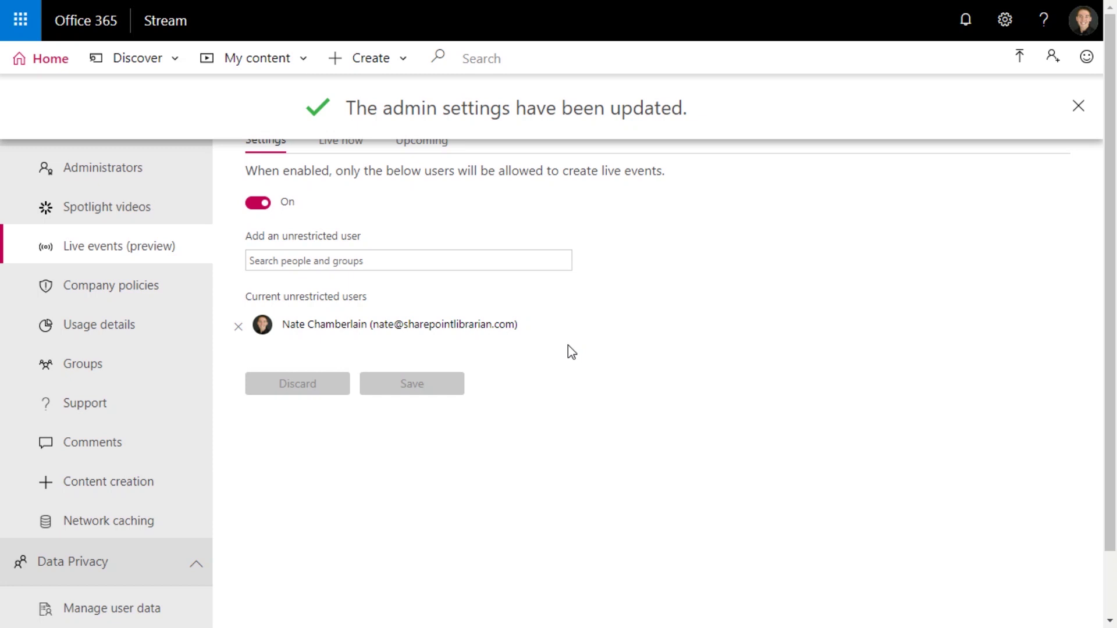
- From Home, begin a new live event and save English as the default video language
click(51, 60)
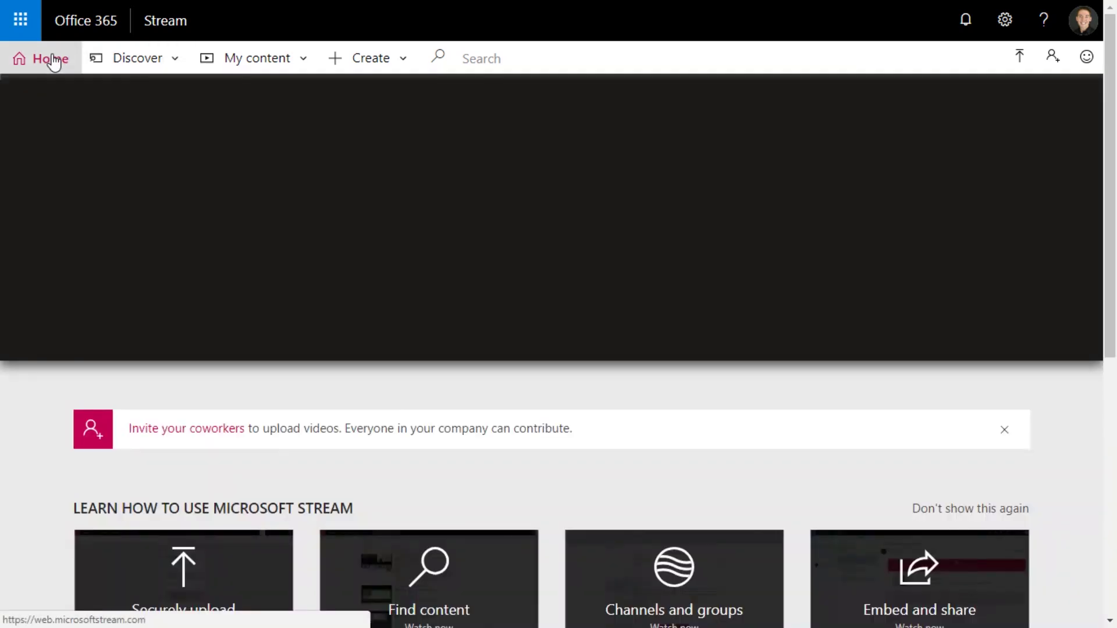
click(396, 69)
click(390, 146)
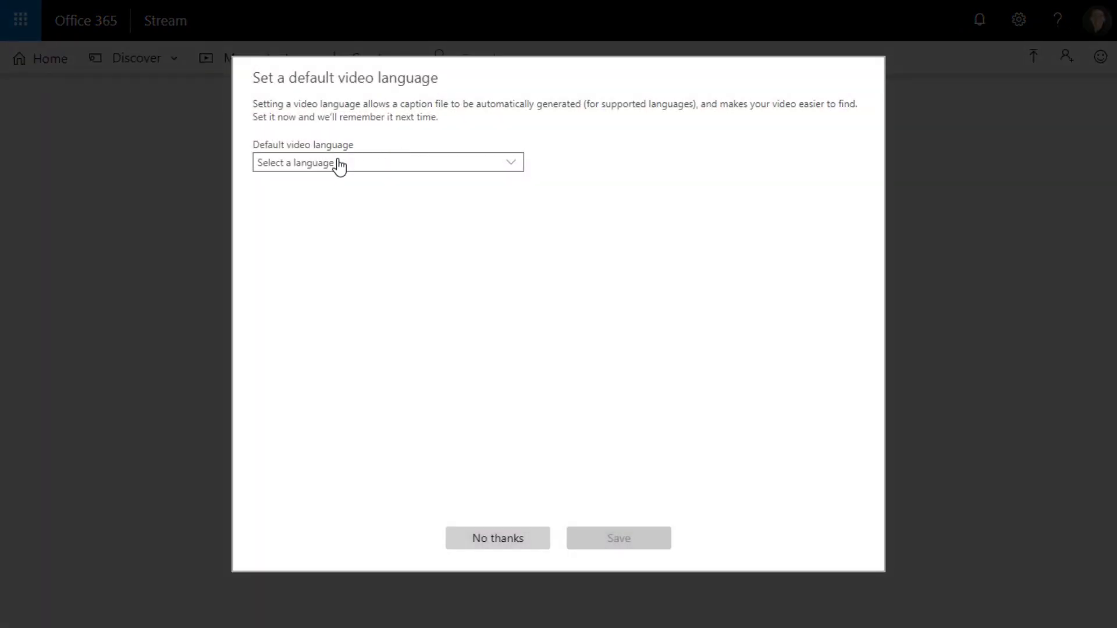
click(340, 166)
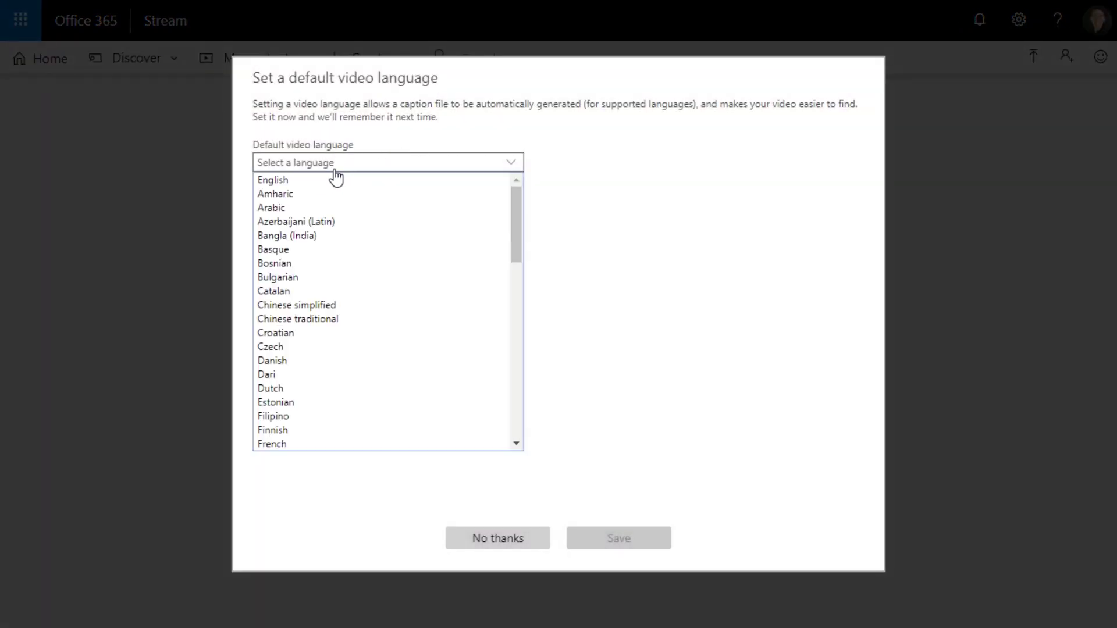
click(329, 180)
click(611, 532)
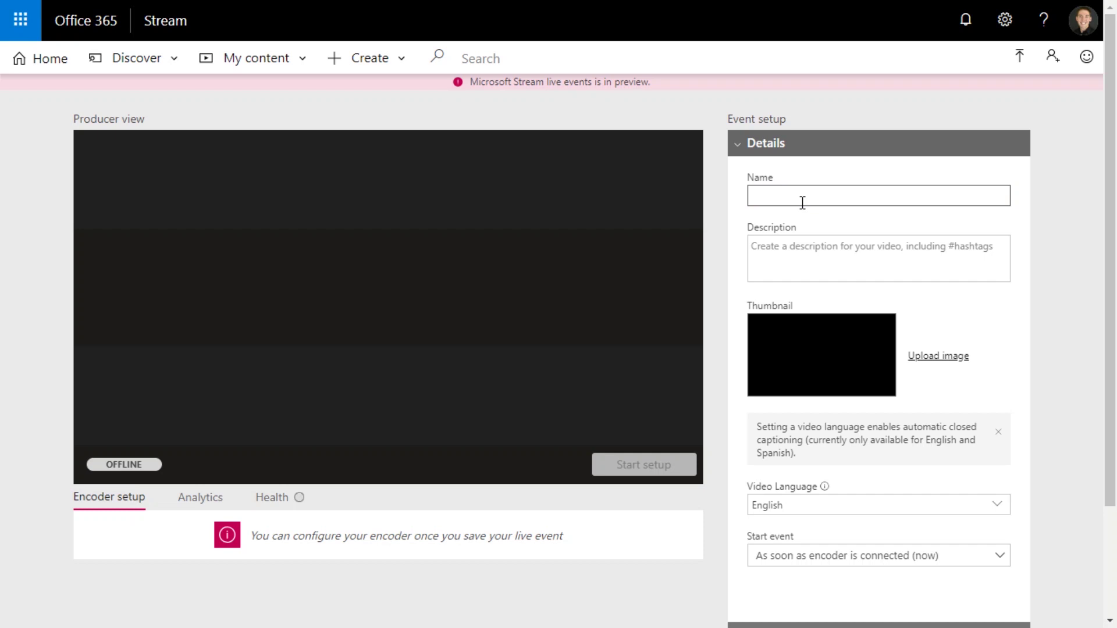
- Name the live event 'LSPUG Test' and give it the description '#O365 #Migration'
text(LSPUG Test)
click(808, 249)
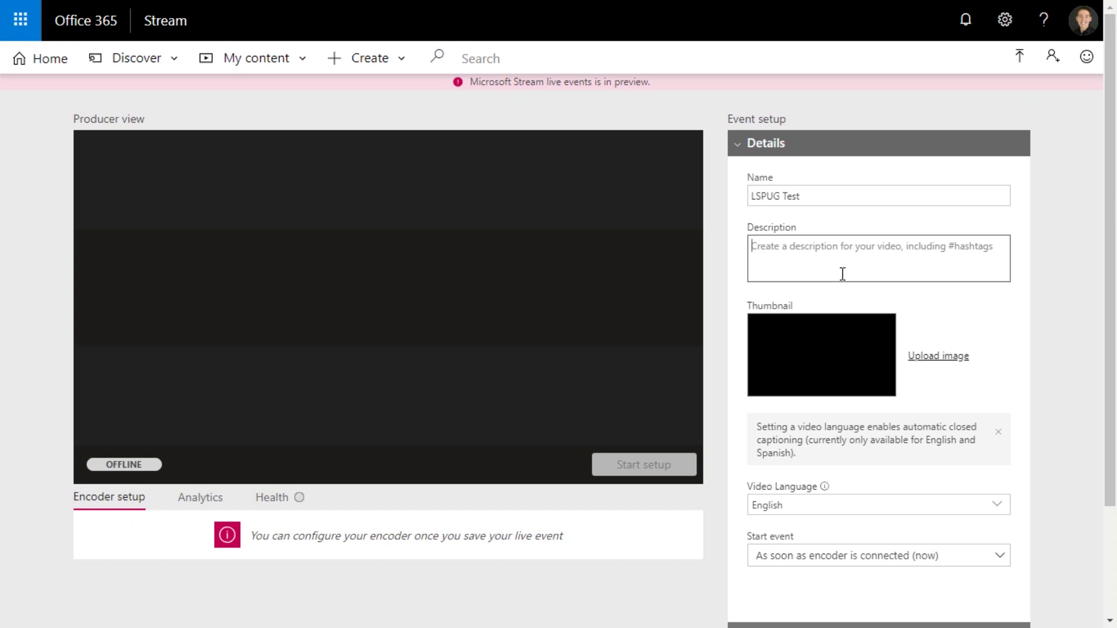
text(#O365 #Migration)
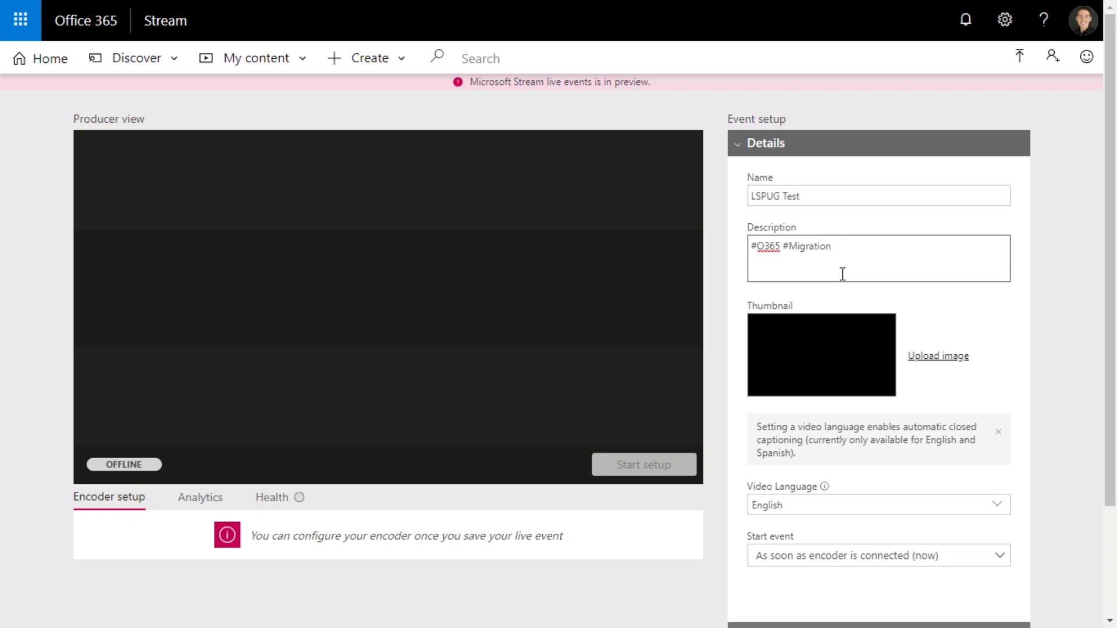
- Scroll down and review the choices for when the event starts
scroll(857, 294, down, 1)
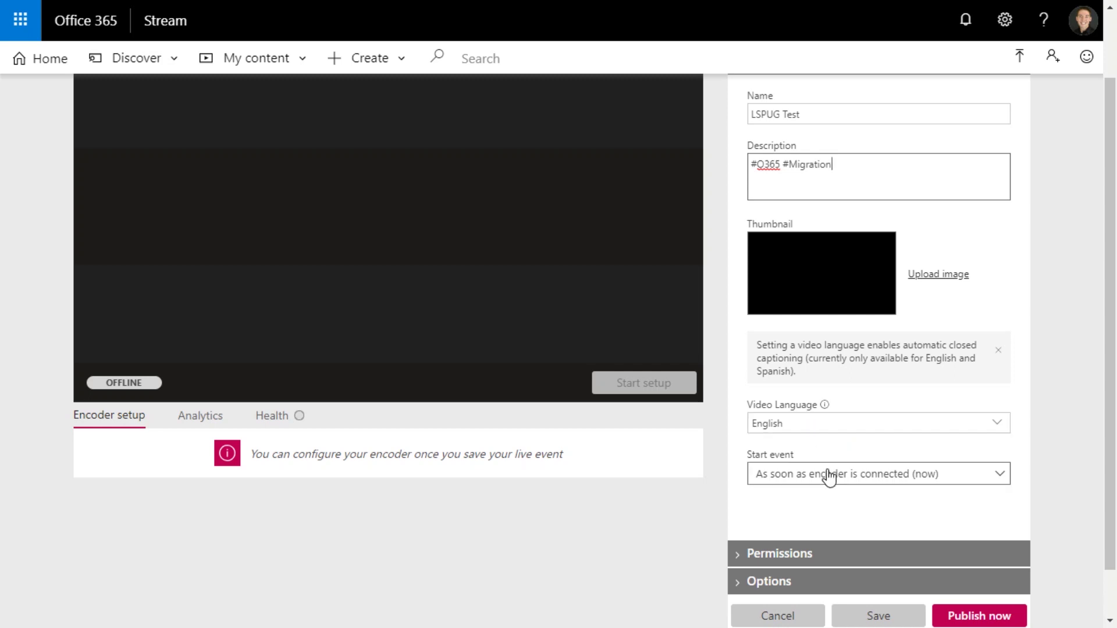
scroll(844, 512, down, 1)
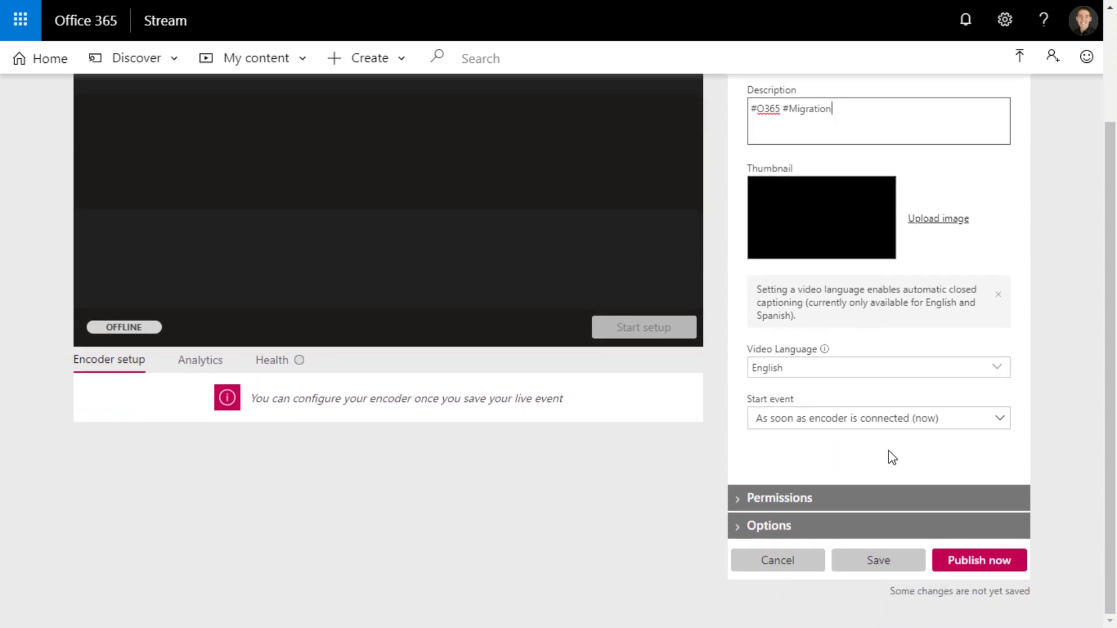
click(840, 428)
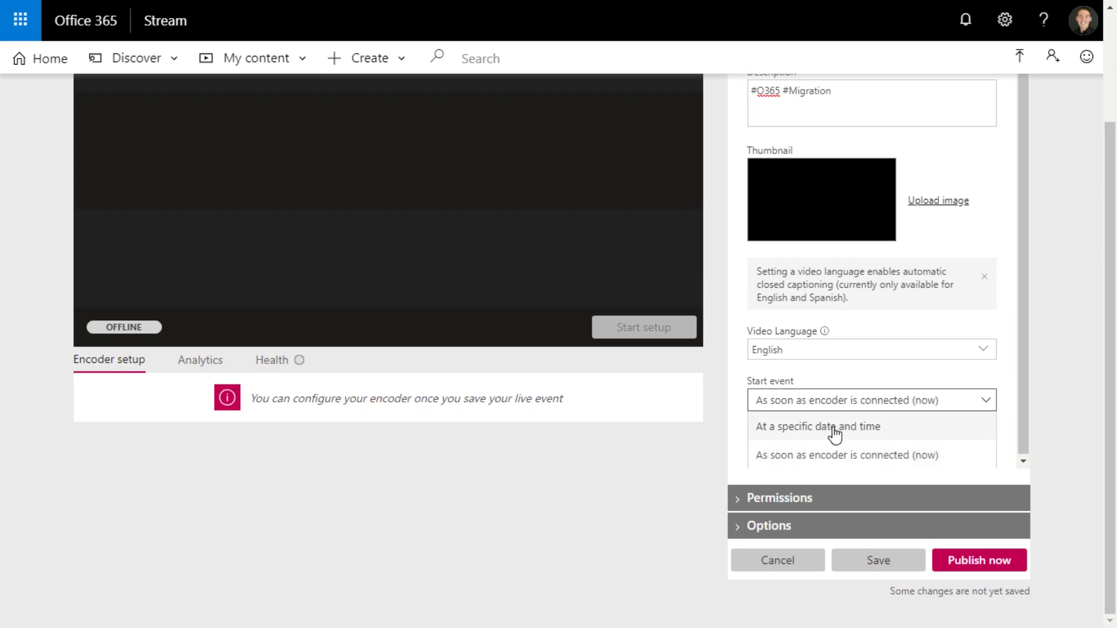
- Keep the event's Permissions sharing on My groups, then expand the Options section
click(985, 403)
click(798, 499)
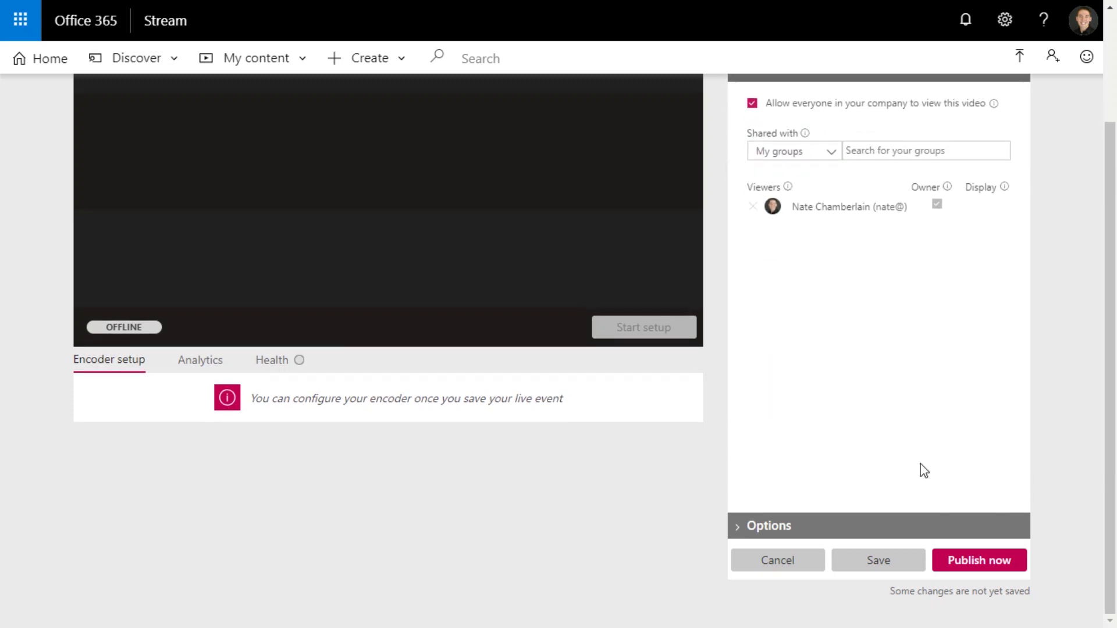
scroll(910, 390, up, 3)
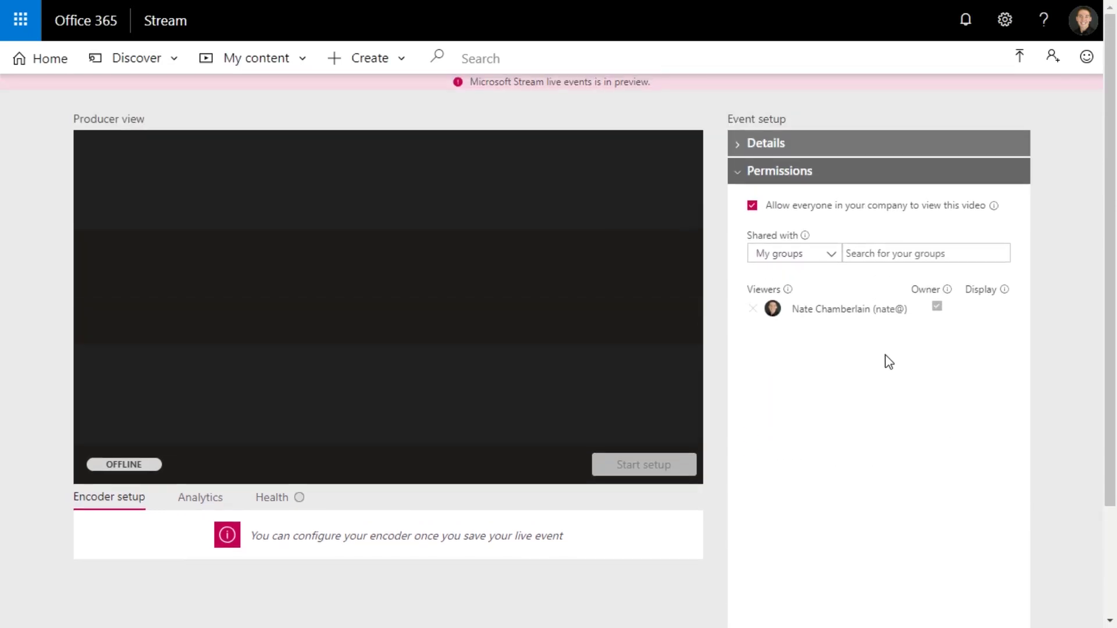
click(827, 266)
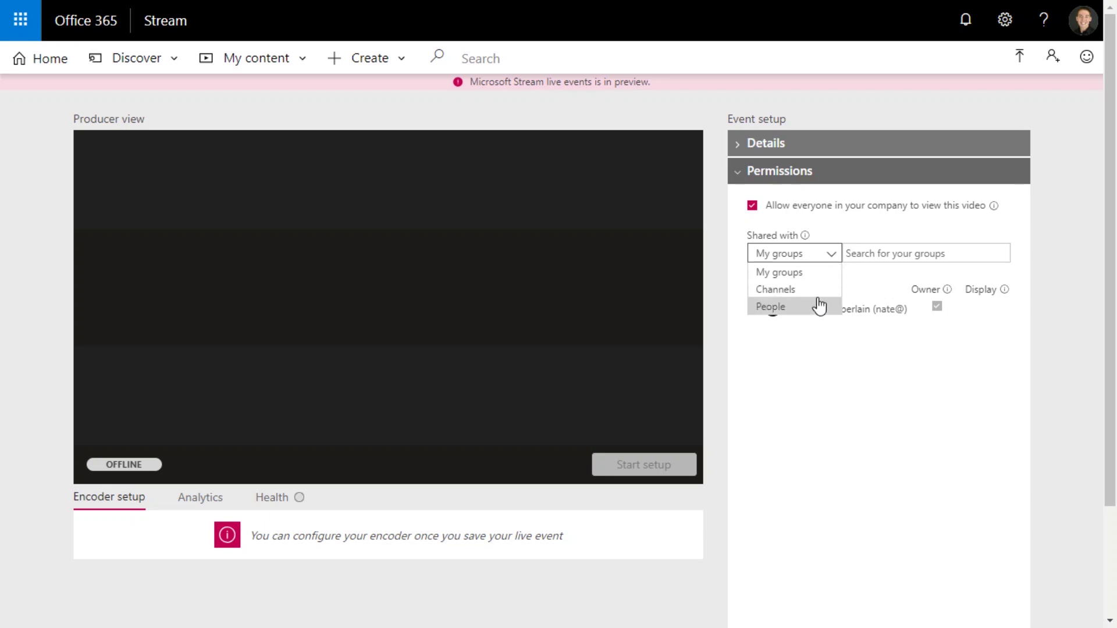
click(836, 278)
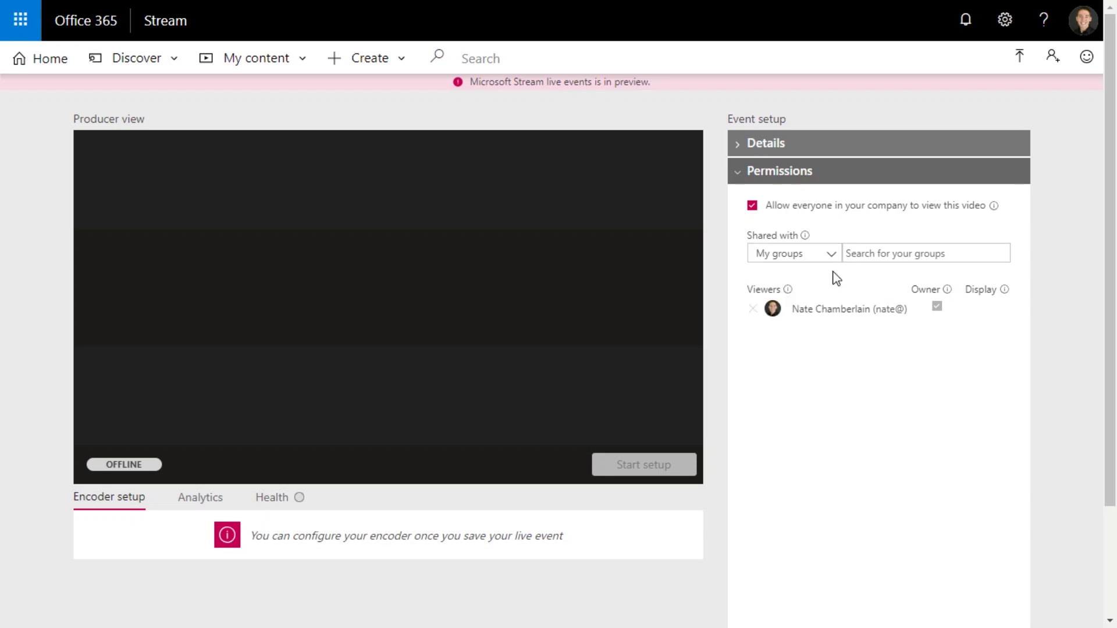
scroll(945, 409, down, 3)
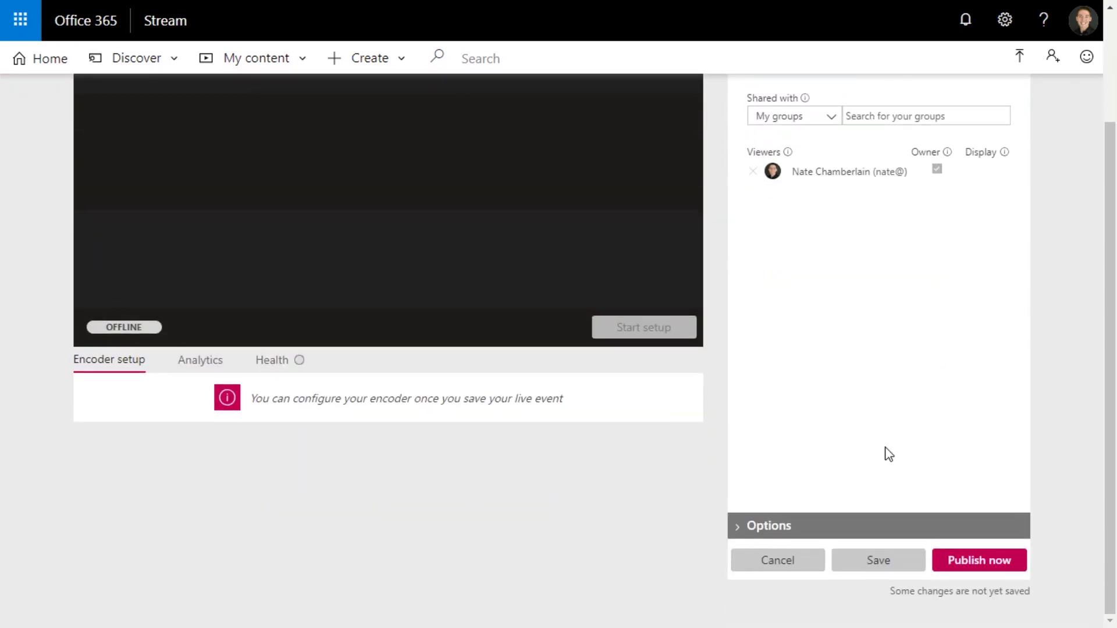
click(853, 526)
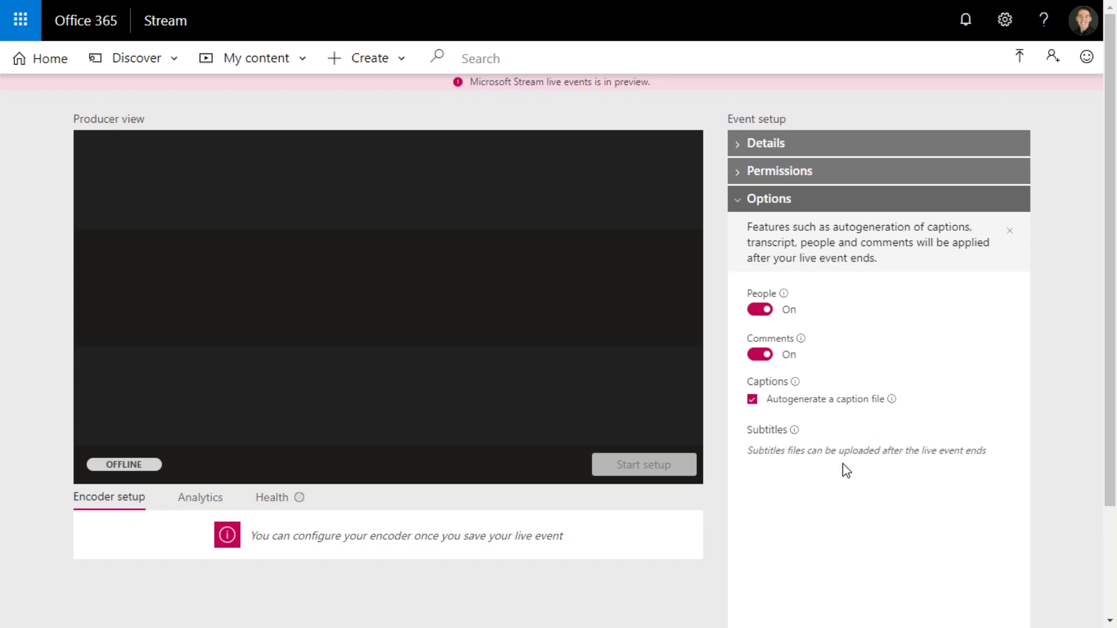
- Save the LSPUG Test event and run Start setup until it shows pre-live with ingest URLs
scroll(845, 470, down, 2)
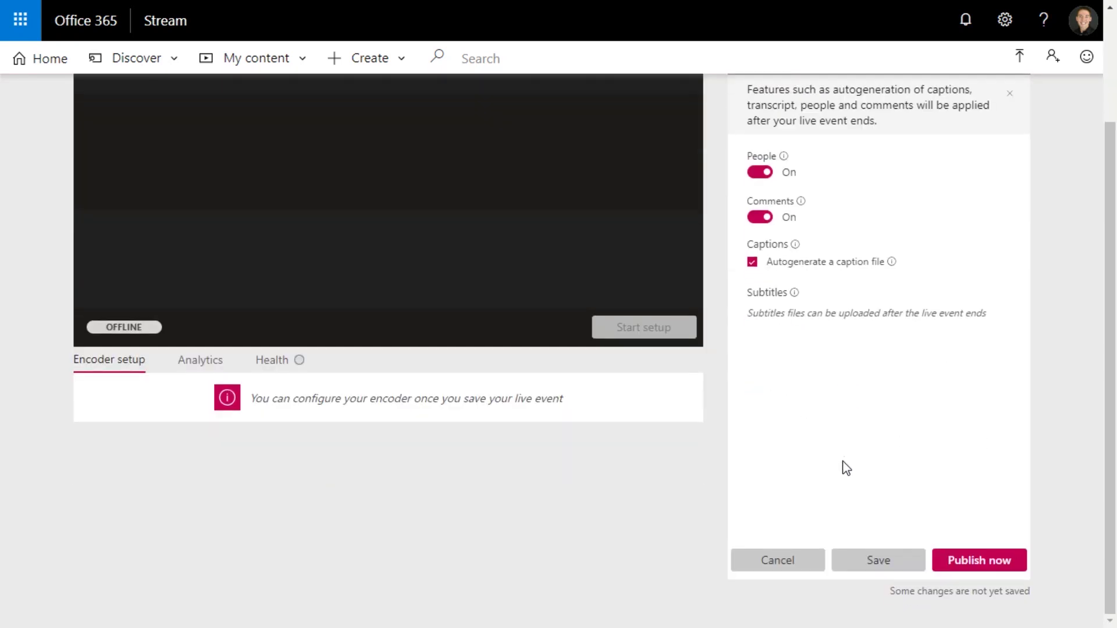
click(879, 560)
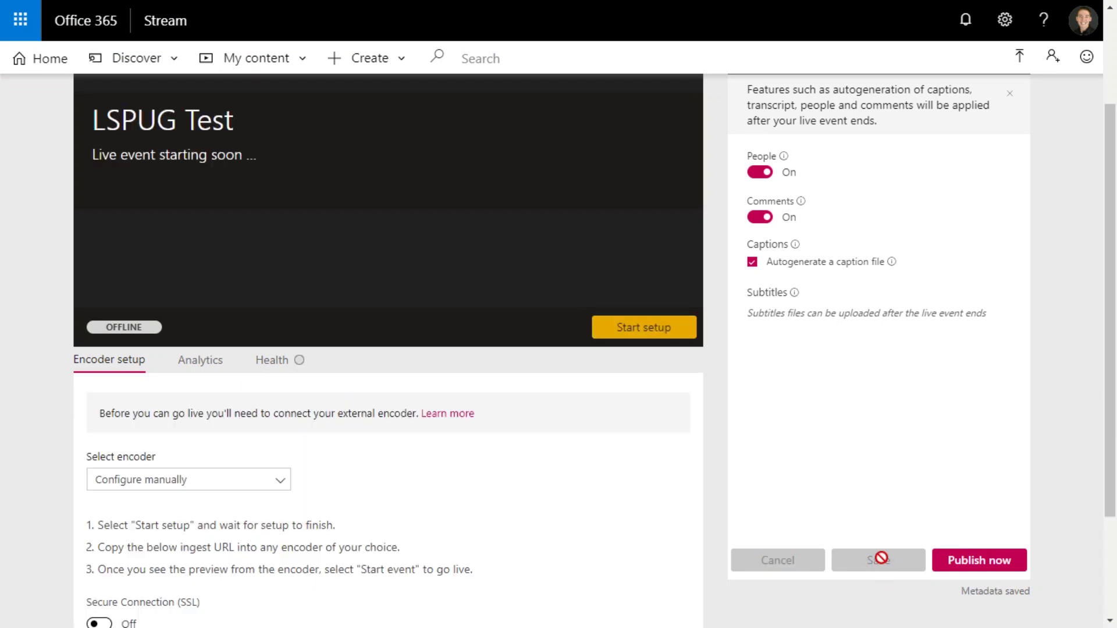
scroll(280, 280, up, 2)
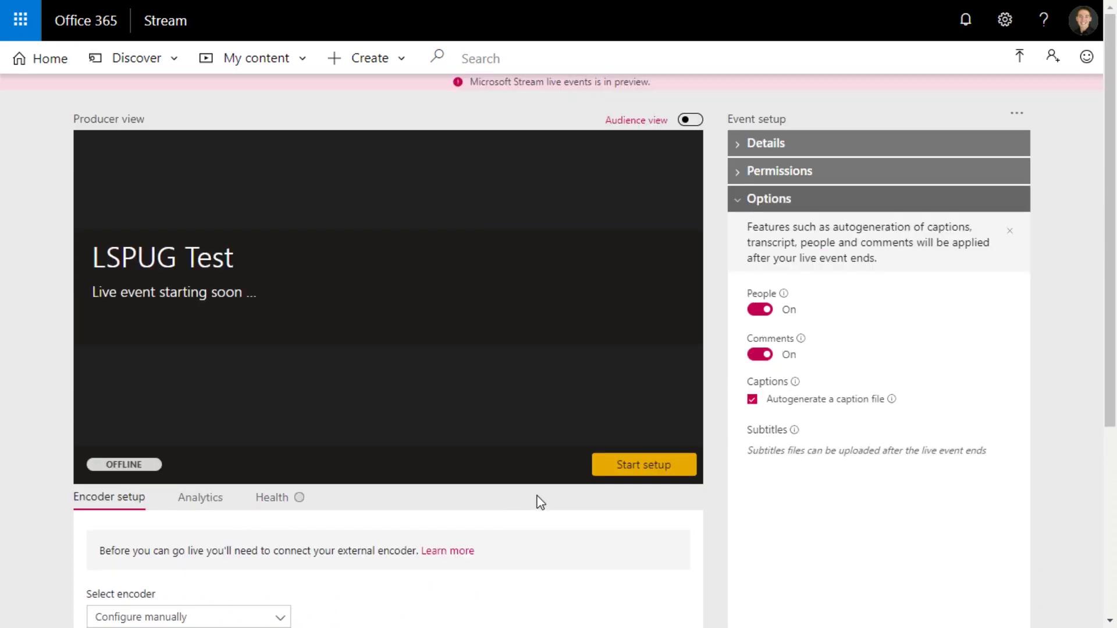
click(639, 459)
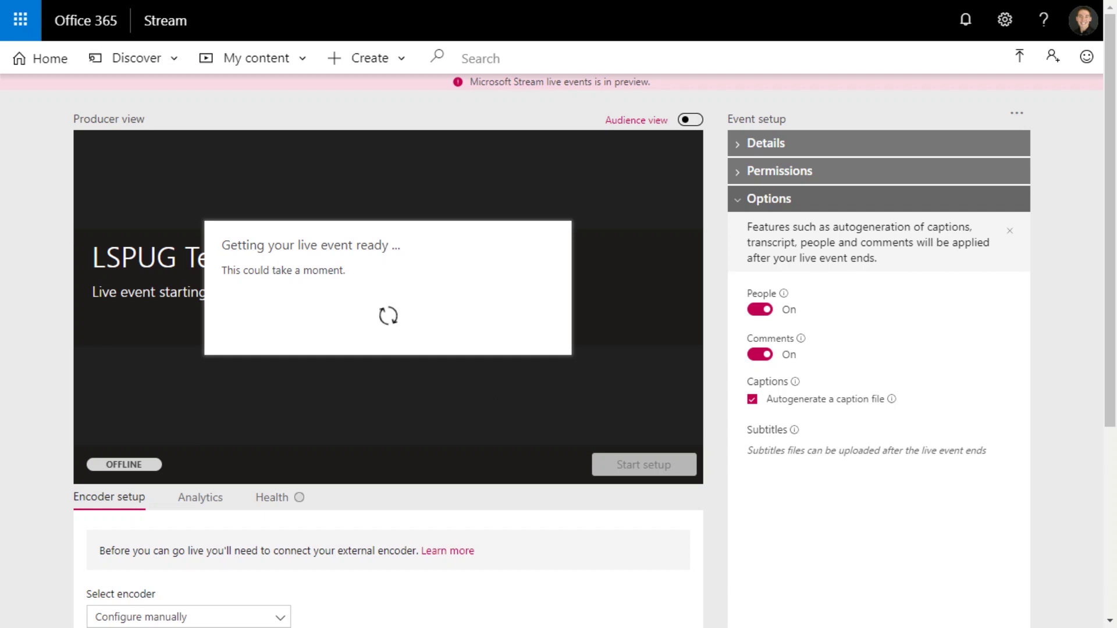
scroll(365, 415, down, 3)
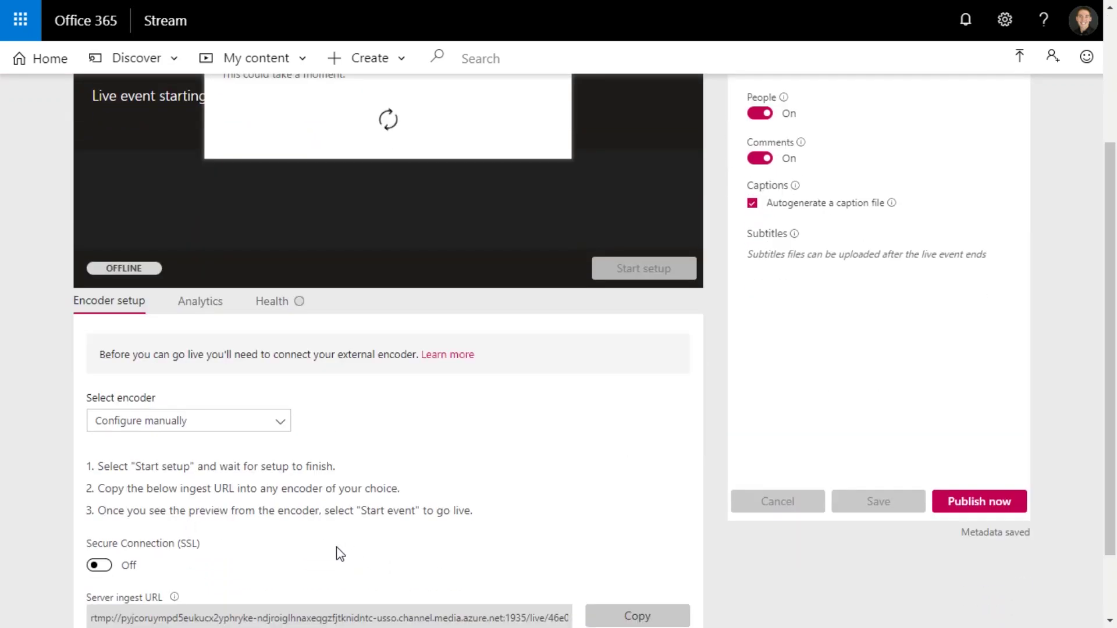
drag(1109, 368, 1107, 416)
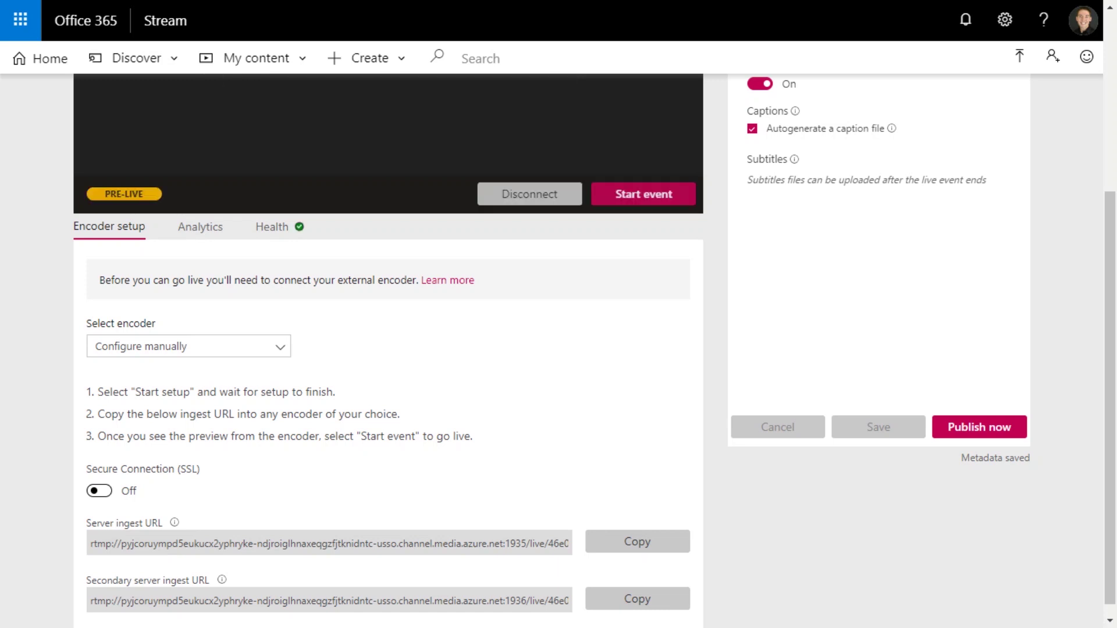
key(alt+Tab)
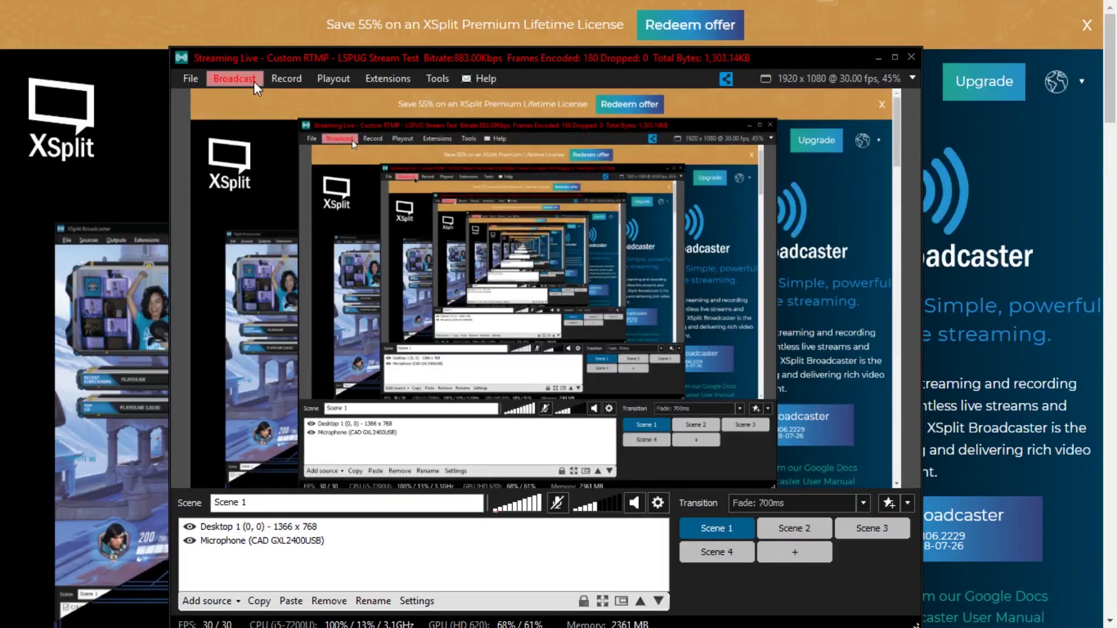
- Verify XSplit's Custom RTMP 'LSPUG Stream Test' output is active, then return to the browser
click(253, 81)
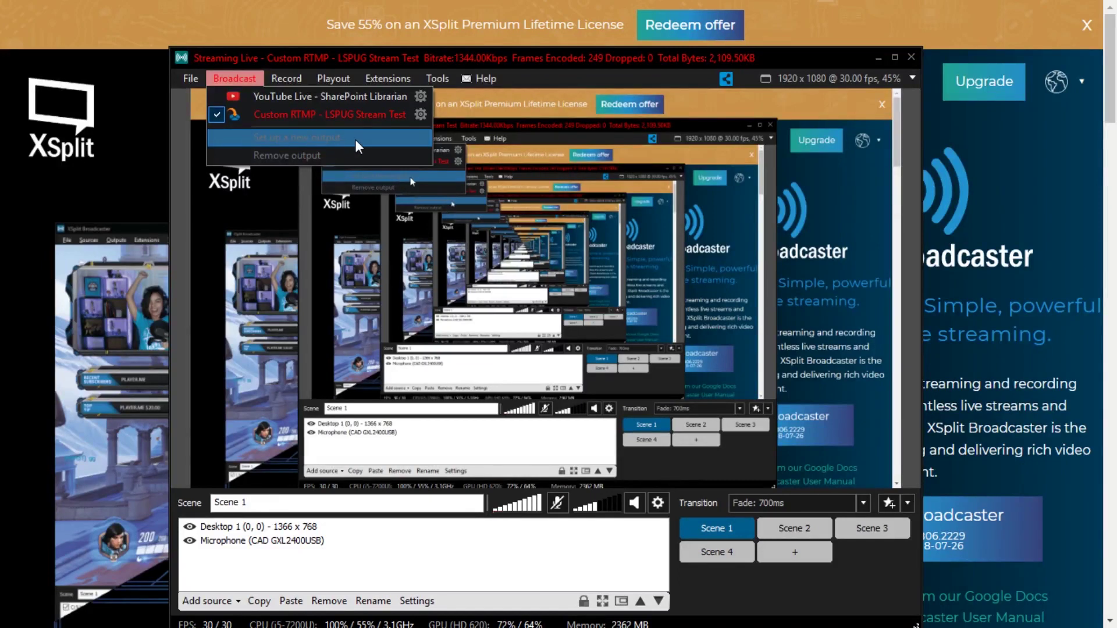
click(372, 140)
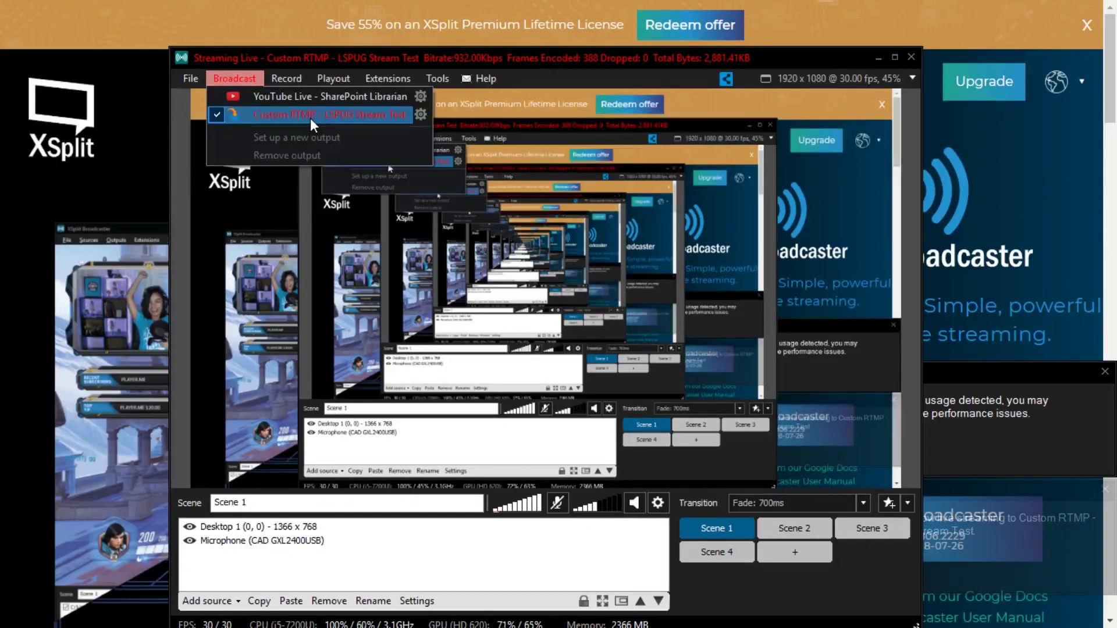
key(alt+Tab)
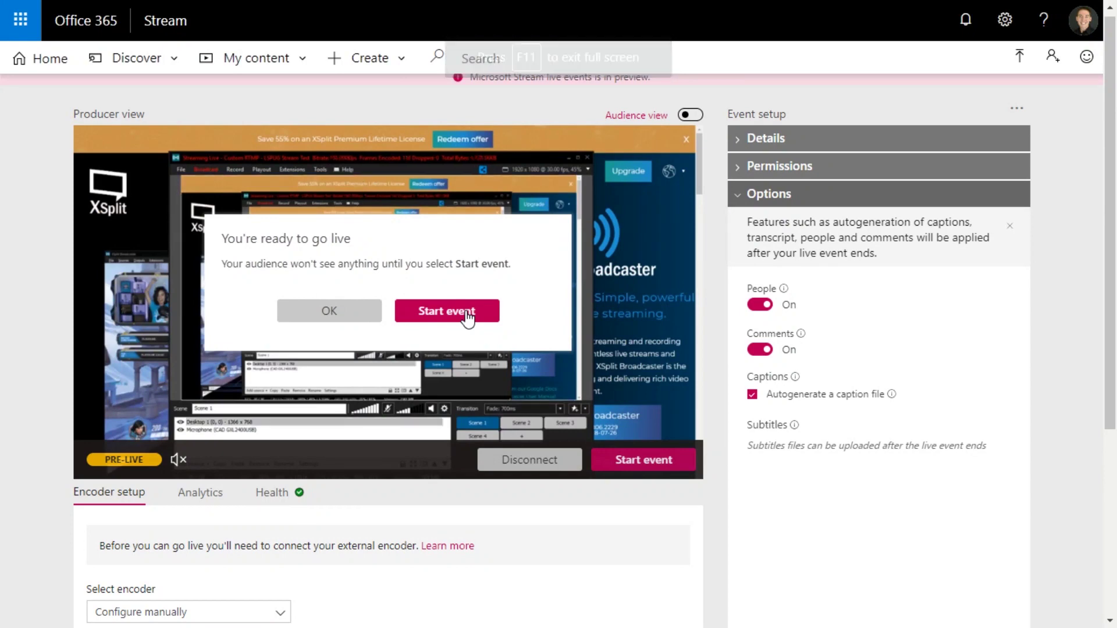
- Start the LSPUG Test event from the 'You're ready to go live' prompt
click(466, 313)
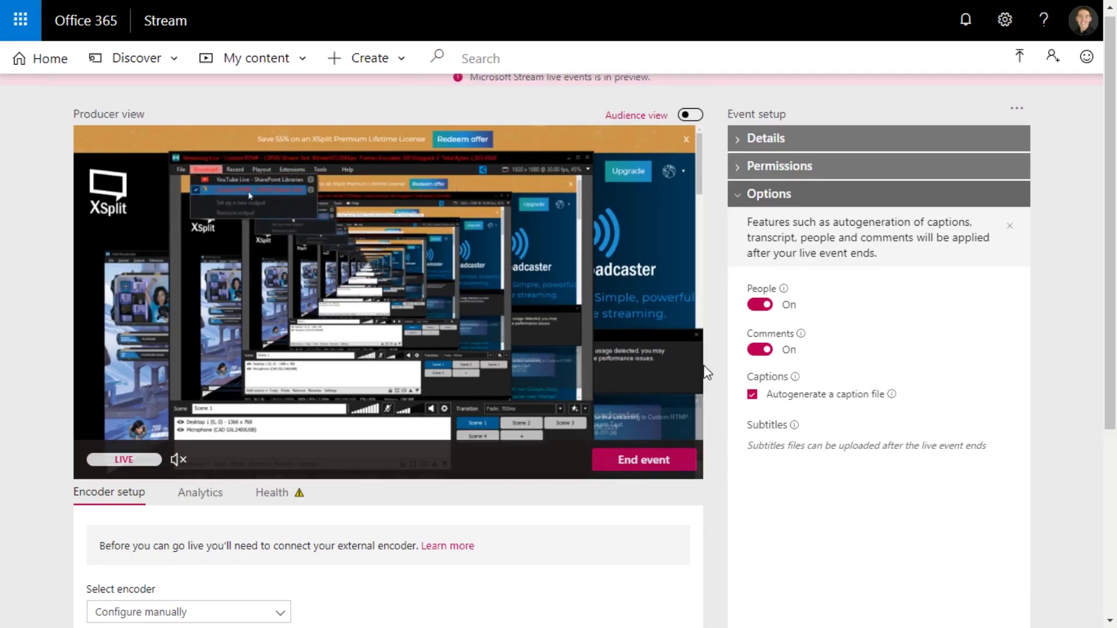
- Check the audience view and live analytics counts, then end the LSPUG Test event
click(691, 115)
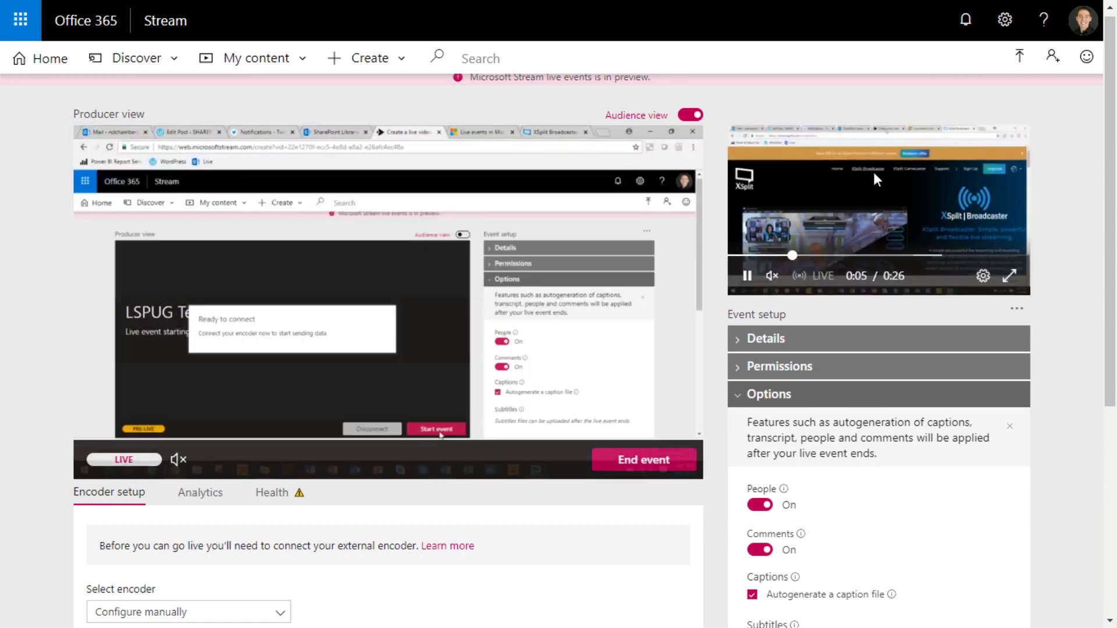
mouse_move(906, 208)
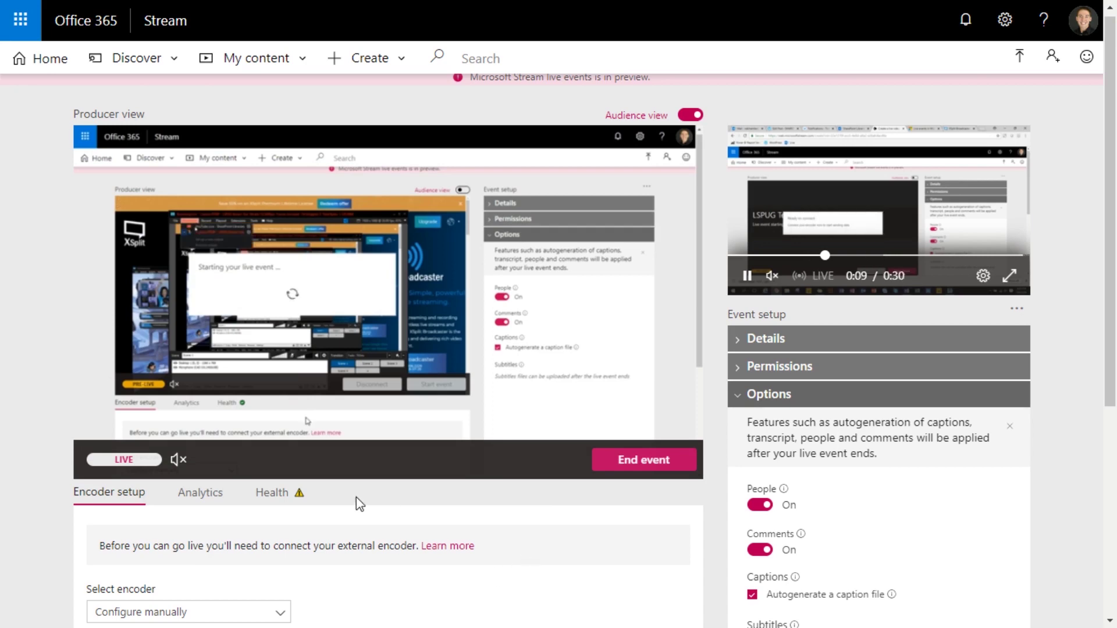
click(209, 499)
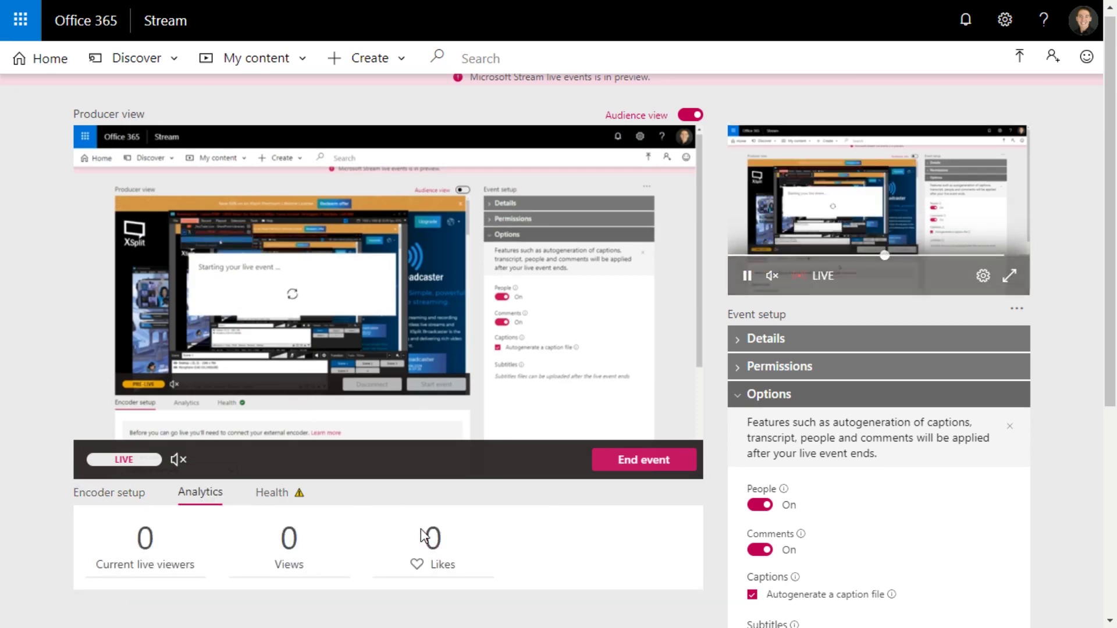
scroll(1108, 308, down, 4)
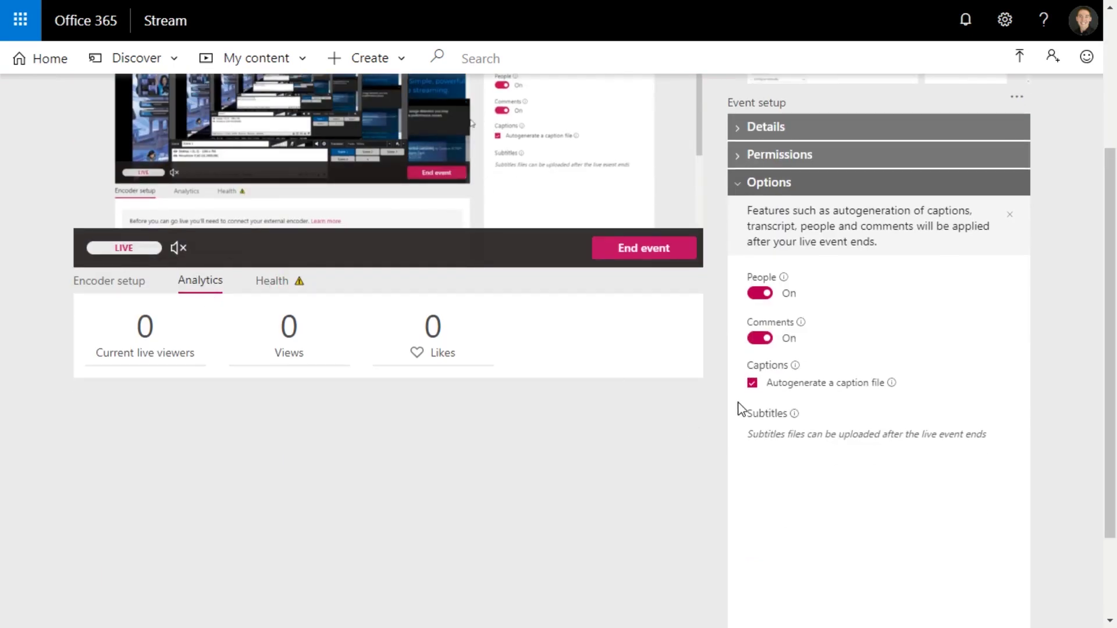
click(661, 256)
click(422, 106)
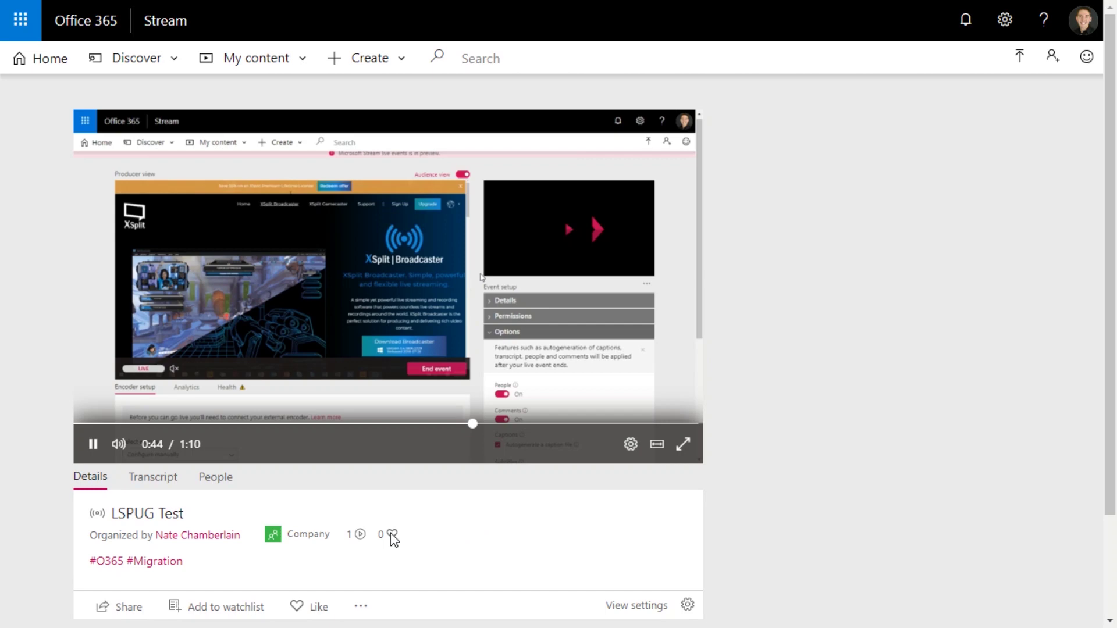
- Review the recording's comments (0 posted), then its transcript, which isn't ready yet
click(211, 480)
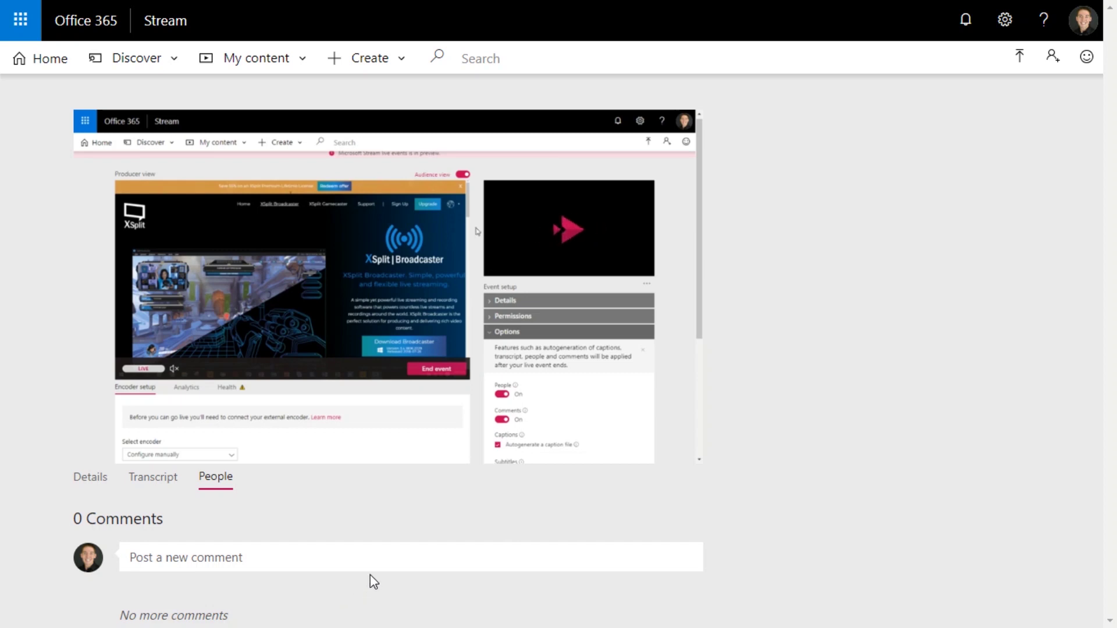
click(137, 483)
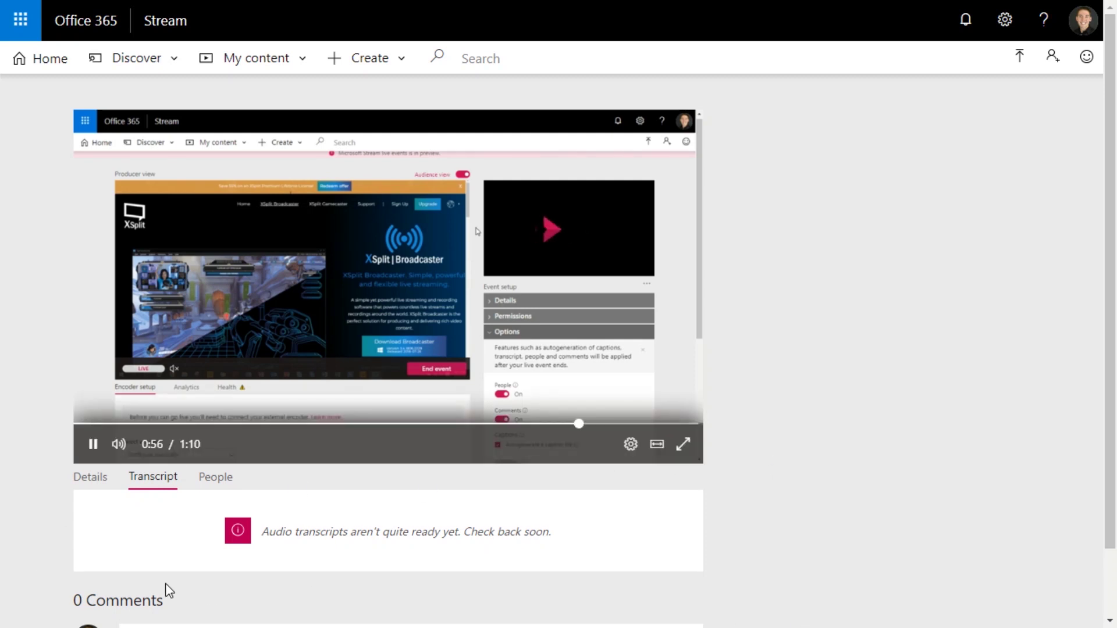